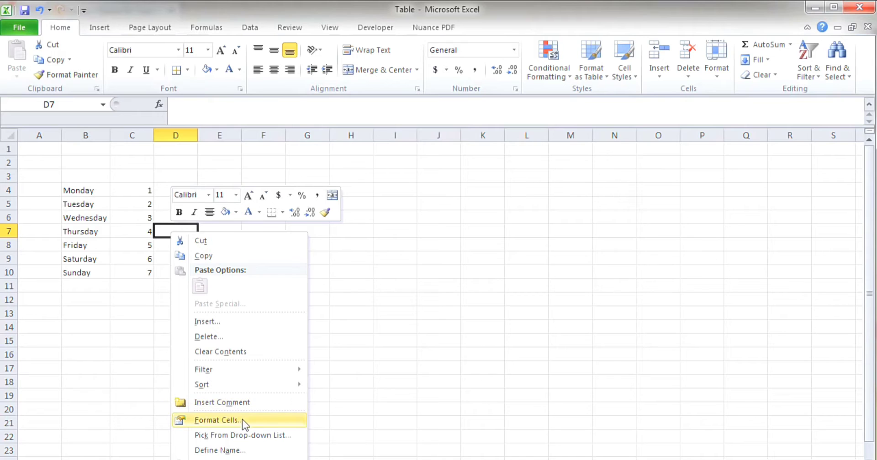
Step: View the border options in the Format Cells dialog for cell D7, and close it without changes
{"action": "left_click", "coordinate": [218, 421]}
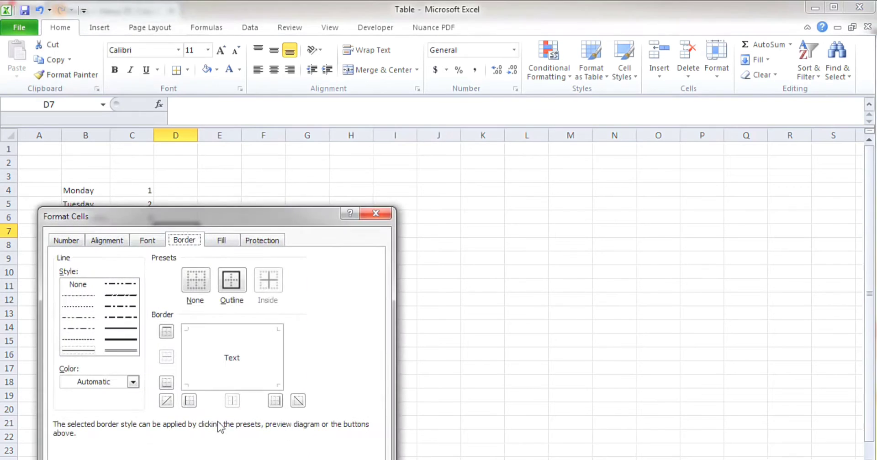
{"action": "left_click", "coordinate": [387, 213]}
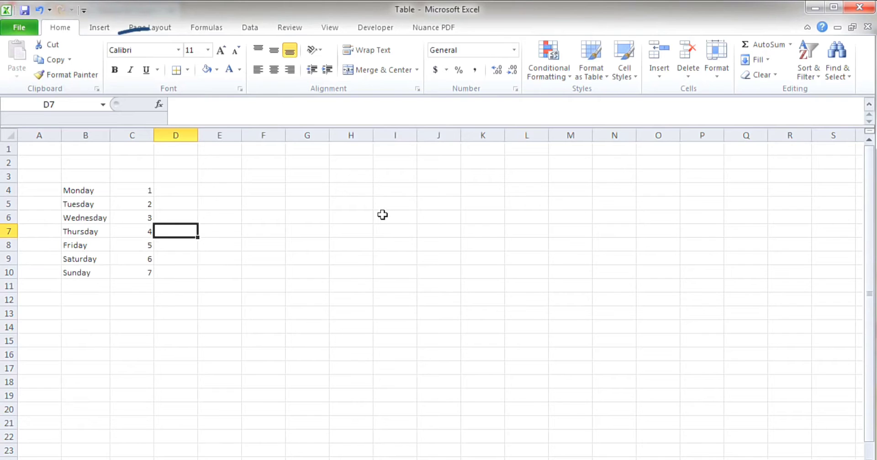
{"action": "left_click", "coordinate": [367, 214]}
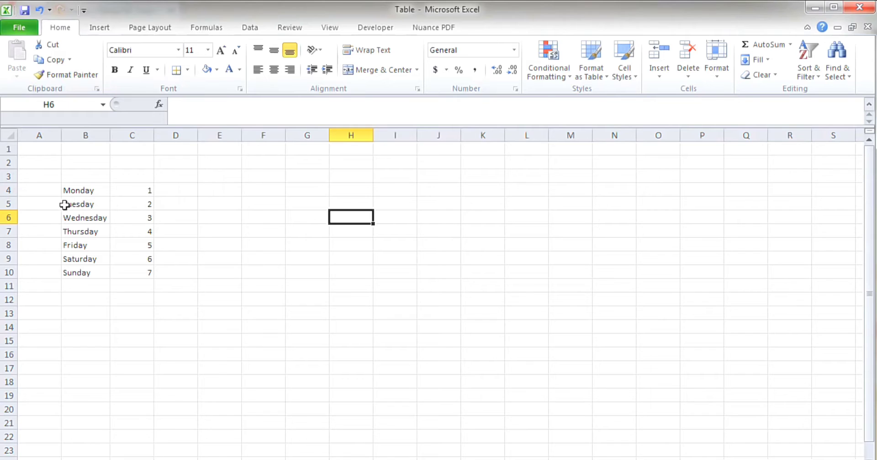
Step: Set the font of the weekday table in cells B4:C10 to Arial
{"action": "left_click_drag", "start_coordinate": [73, 191], "coordinate": [142, 280]}
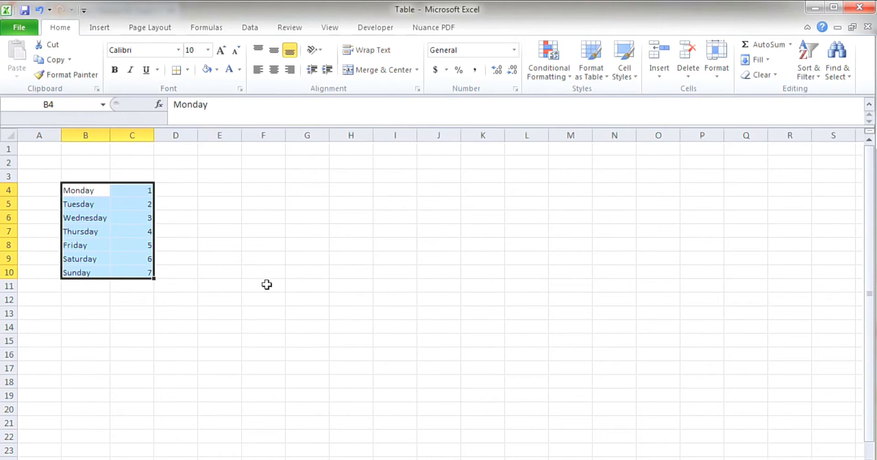
{"action": "left_click", "coordinate": [178, 51]}
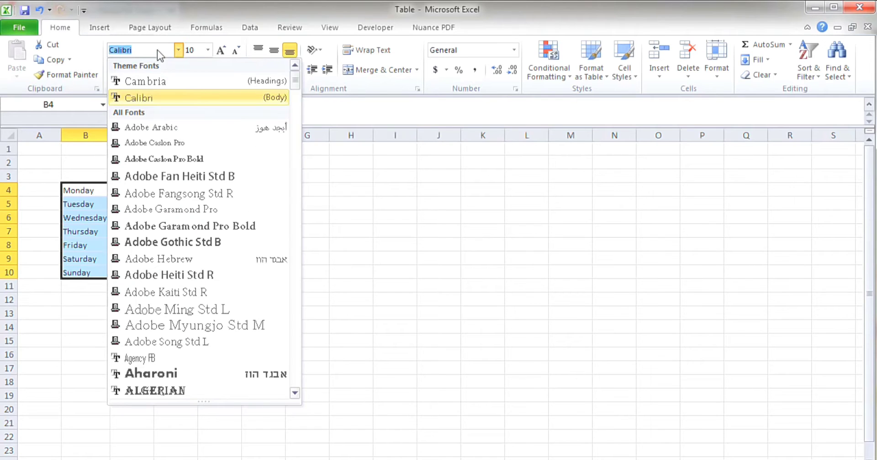
{"action": "left_click_drag", "start_coordinate": [298, 76], "coordinate": [300, 100]}
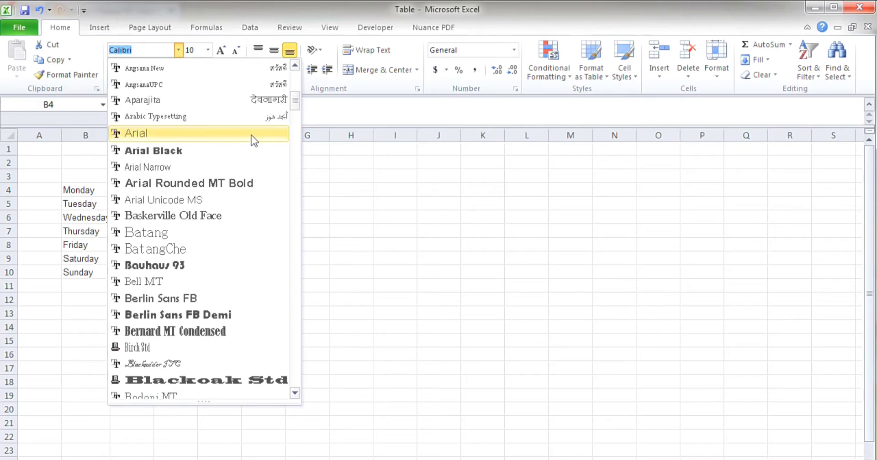
{"action": "left_click", "coordinate": [252, 134]}
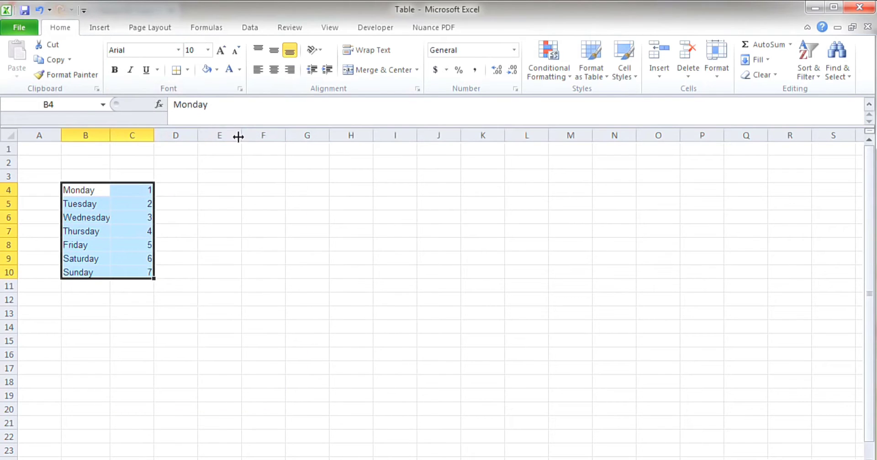
Step: Set the weekday table's font size to 12 and auto-fit column B to its contents
{"action": "left_click", "coordinate": [208, 50]}
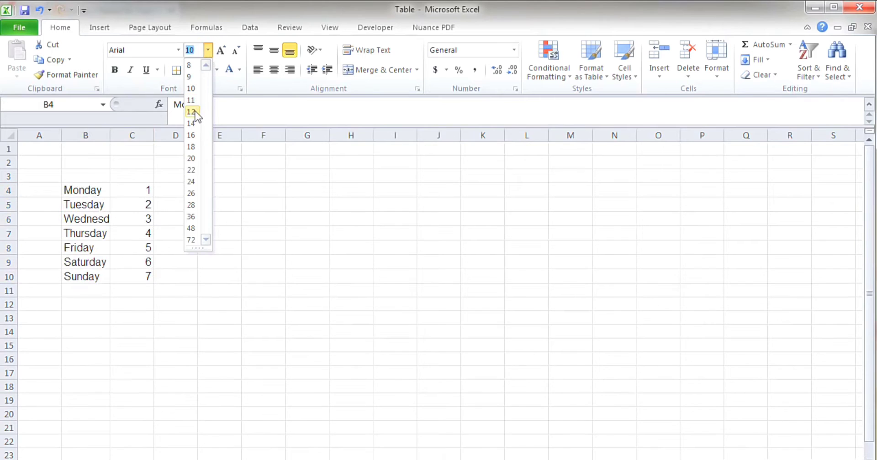
{"action": "left_click", "coordinate": [194, 112]}
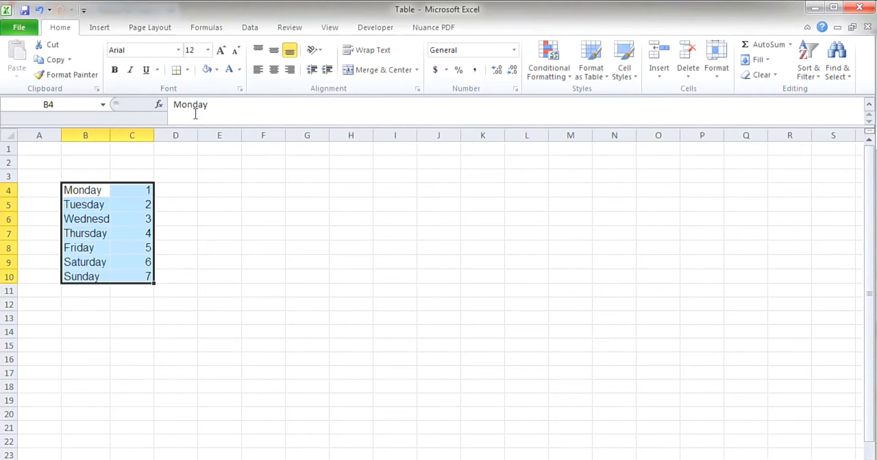
{"action": "left_click", "coordinate": [257, 270]}
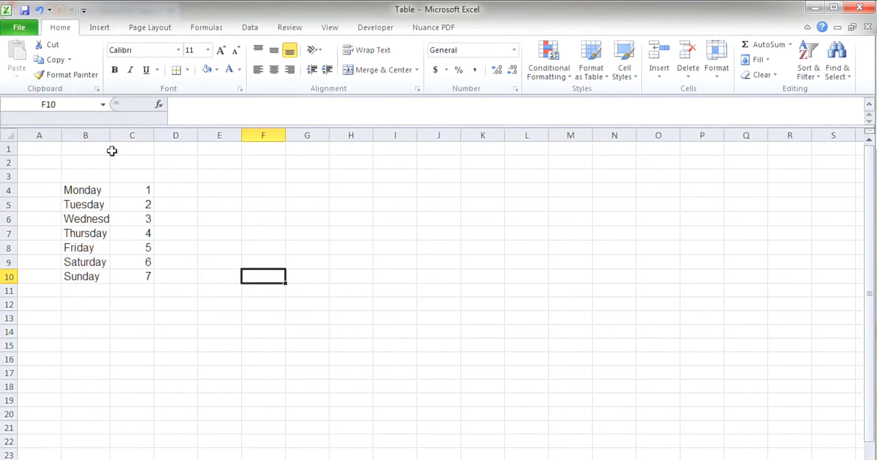
{"action": "double_click", "coordinate": [112, 137]}
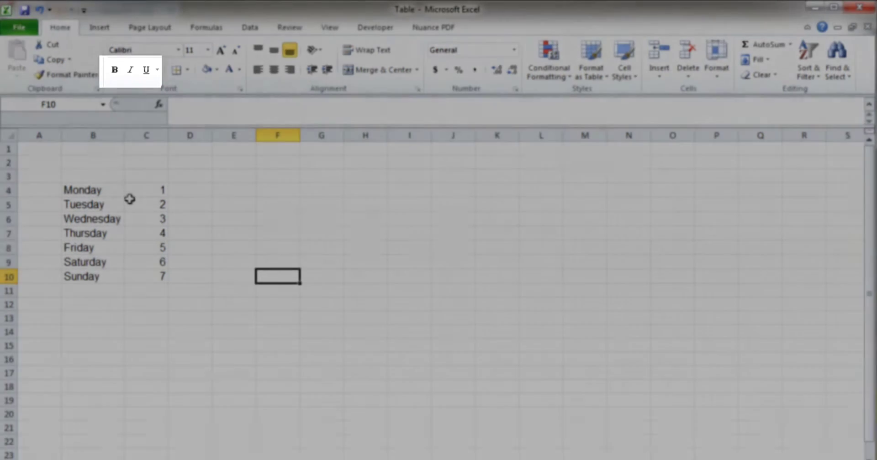
Step: Try bold formatting on cells B4:C10, and turn it off again
{"action": "left_click_drag", "start_coordinate": [119, 190], "coordinate": [142, 277]}
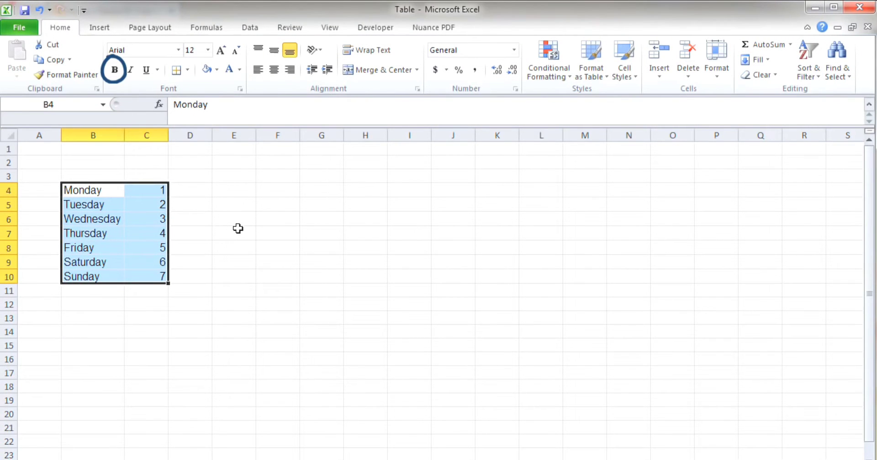
{"action": "left_click", "coordinate": [114, 70]}
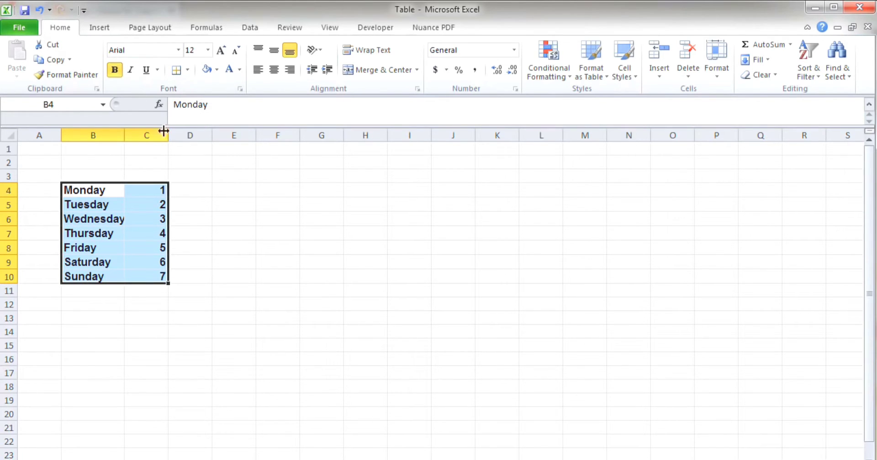
{"action": "left_click", "coordinate": [115, 69]}
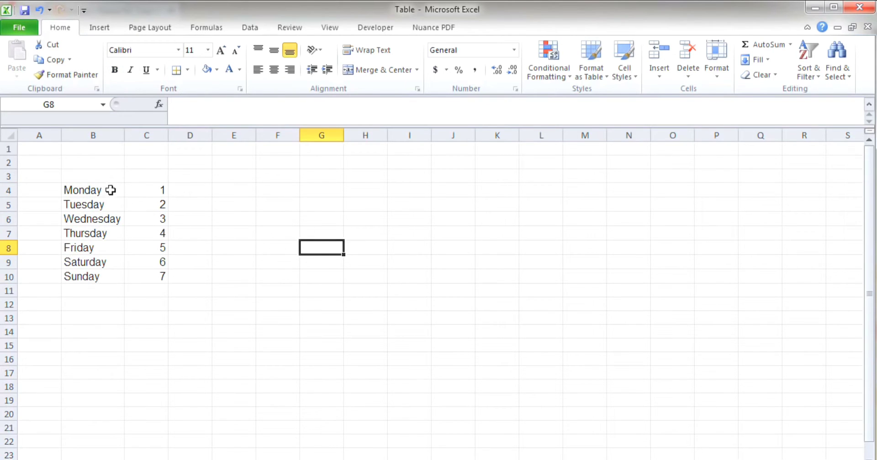
Step: Try italic and underline formatting in turn on cells B4:C10, switching each one off again
{"action": "left_click_drag", "start_coordinate": [111, 190], "coordinate": [138, 274]}
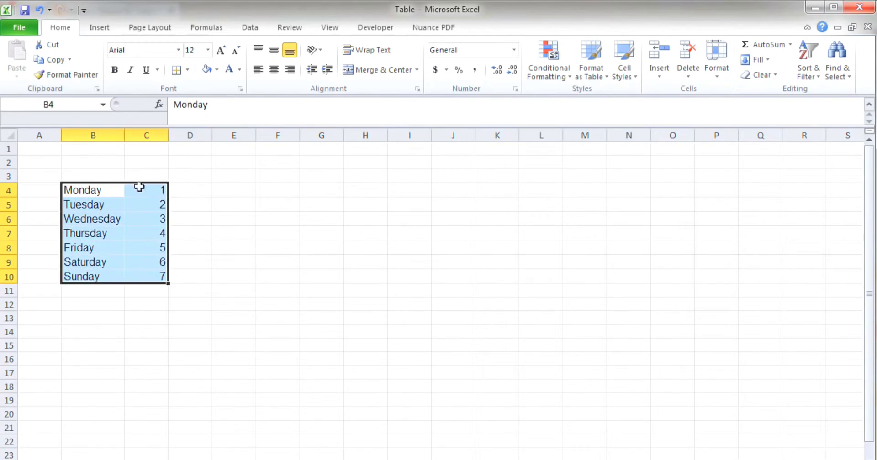
{"action": "left_click", "coordinate": [132, 72]}
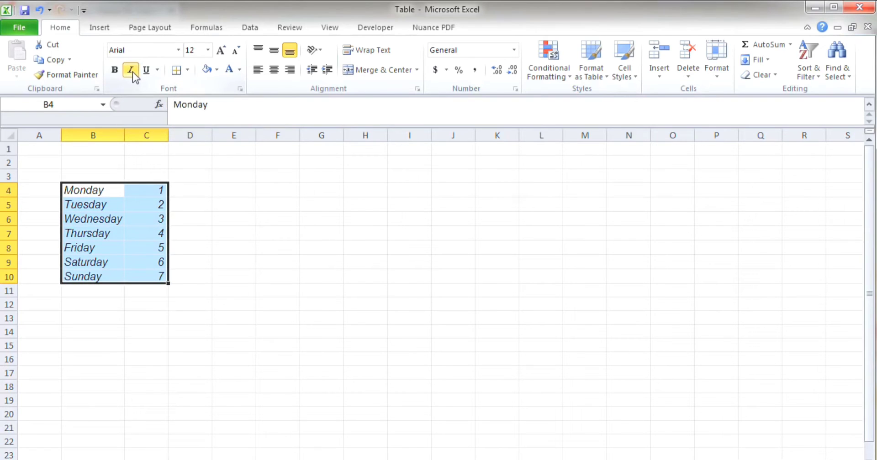
{"action": "left_click", "coordinate": [132, 72]}
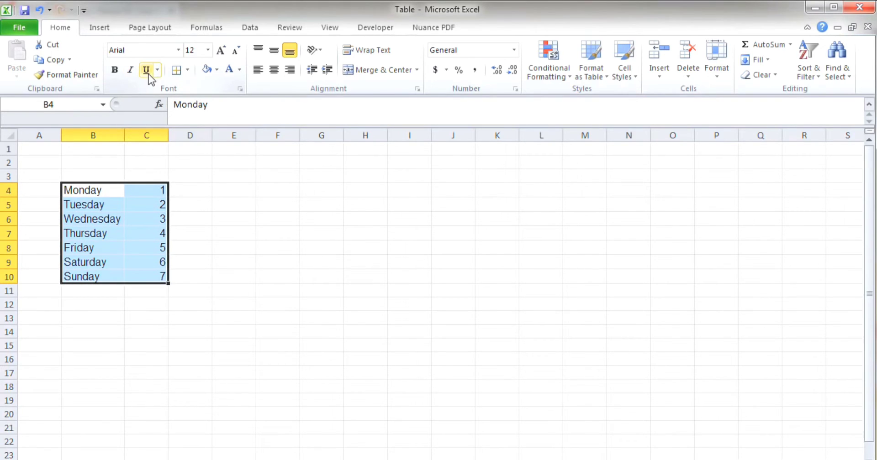
{"action": "left_click", "coordinate": [148, 73]}
{"action": "left_click", "coordinate": [148, 73]}
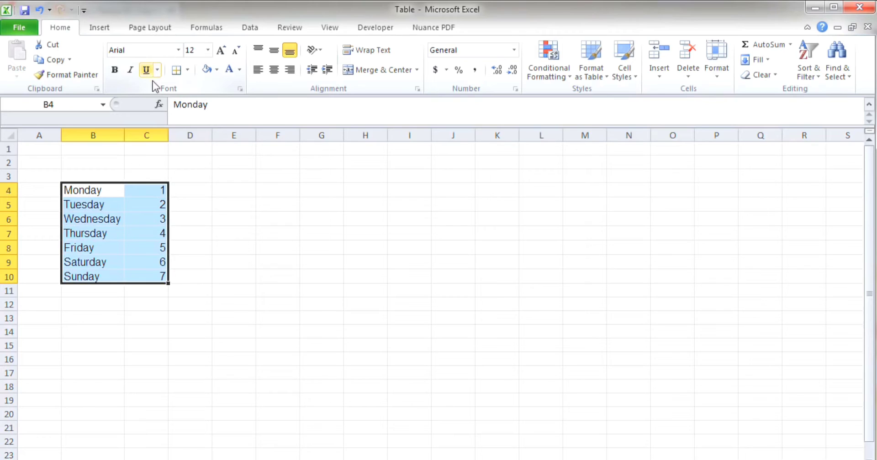
{"action": "left_click", "coordinate": [214, 206]}
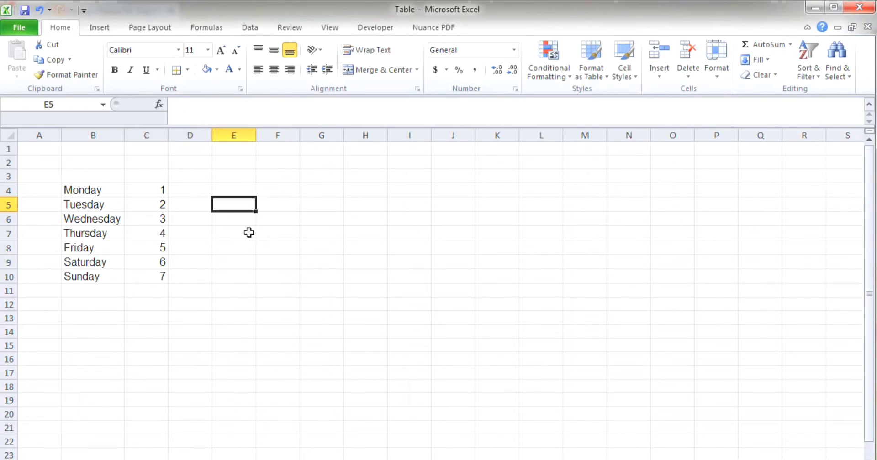
Step: Apply All Borders to the weekday table in cells B4:C10
{"action": "left_click_drag", "start_coordinate": [248, 233], "coordinate": [155, 273]}
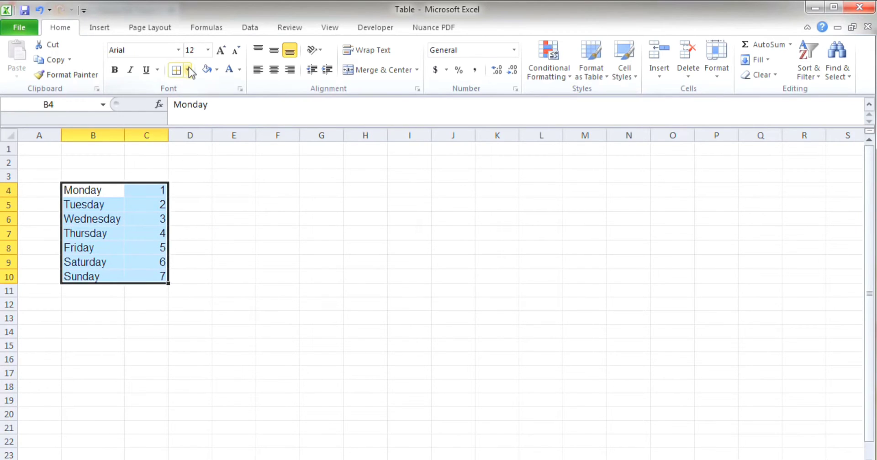
{"action": "left_click", "coordinate": [188, 69]}
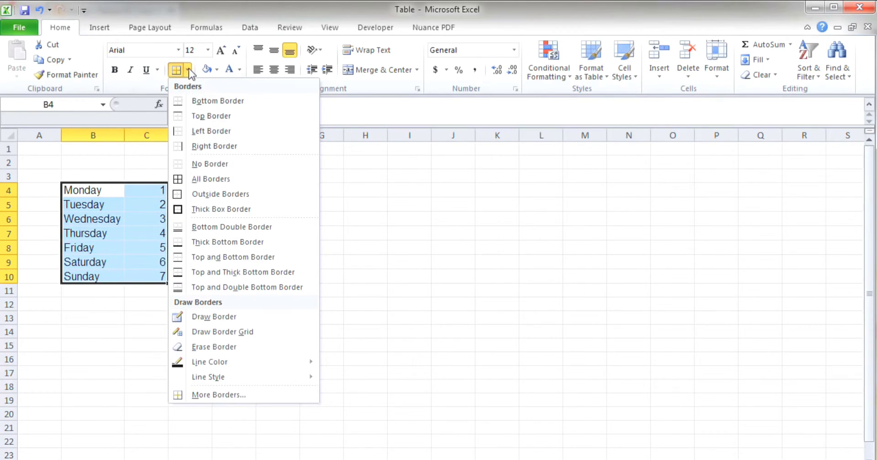
{"action": "left_click", "coordinate": [226, 179]}
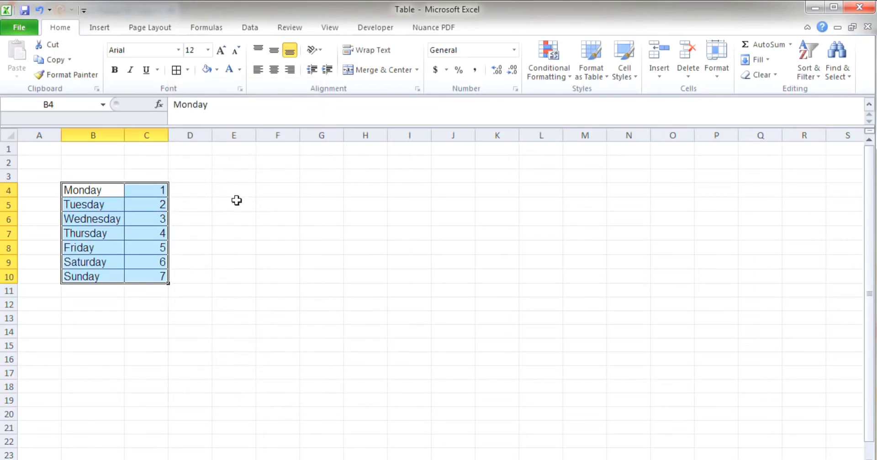
{"action": "left_click", "coordinate": [241, 214]}
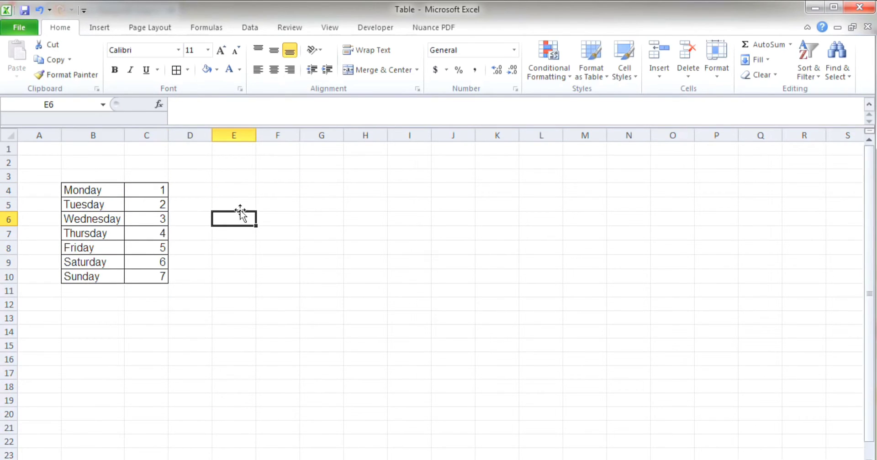
Step: Remove every border from the weekday table in cells B4:C10 with No Border
{"action": "left_click", "coordinate": [238, 205]}
{"action": "left_click_drag", "start_coordinate": [108, 190], "coordinate": [139, 274]}
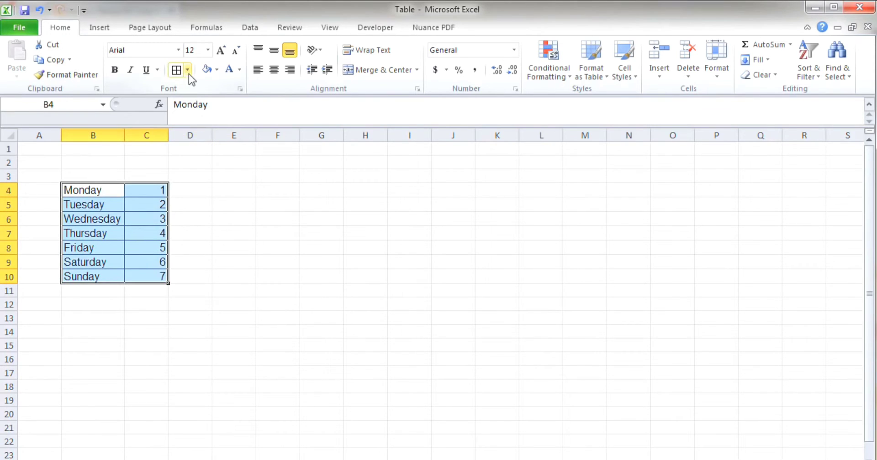
{"action": "left_click", "coordinate": [187, 71]}
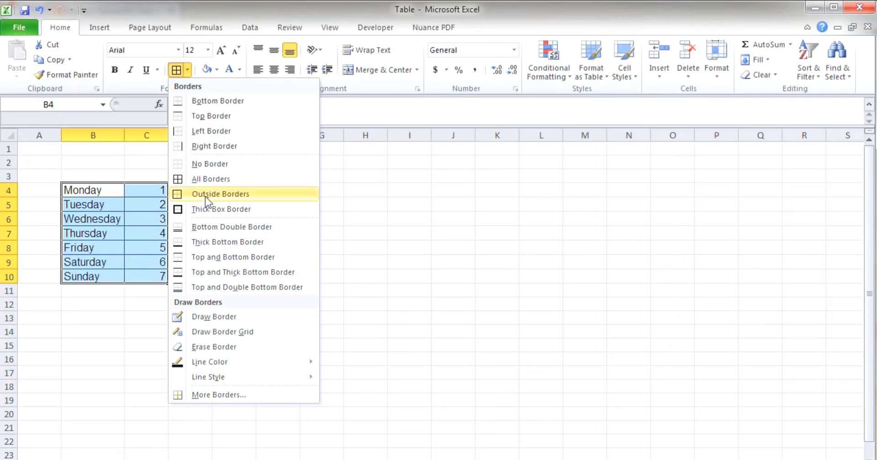
{"action": "left_click", "coordinate": [203, 165]}
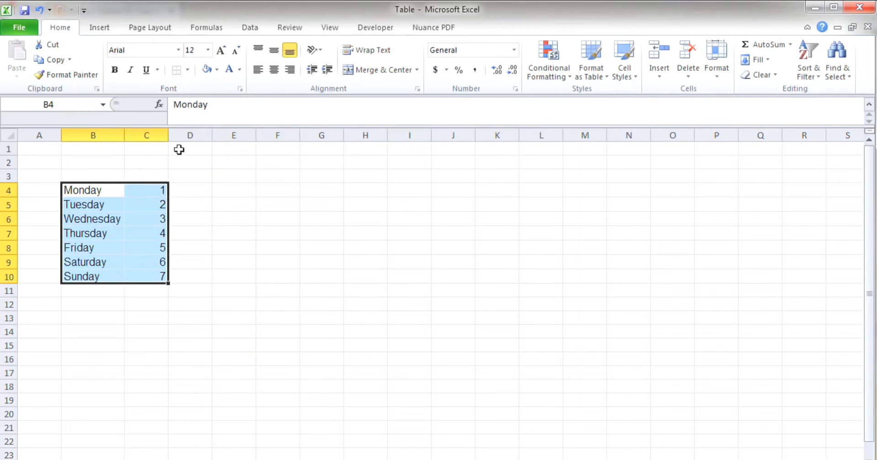
Step: Open the Format Cells border settings for cells B4:C10 and choose the medium solid line style
{"action": "left_click", "coordinate": [187, 71]}
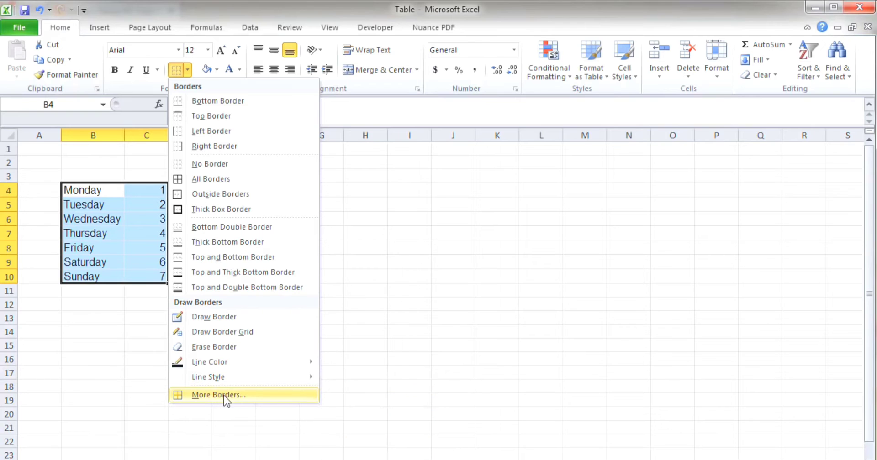
{"action": "right_click", "coordinate": [126, 251]}
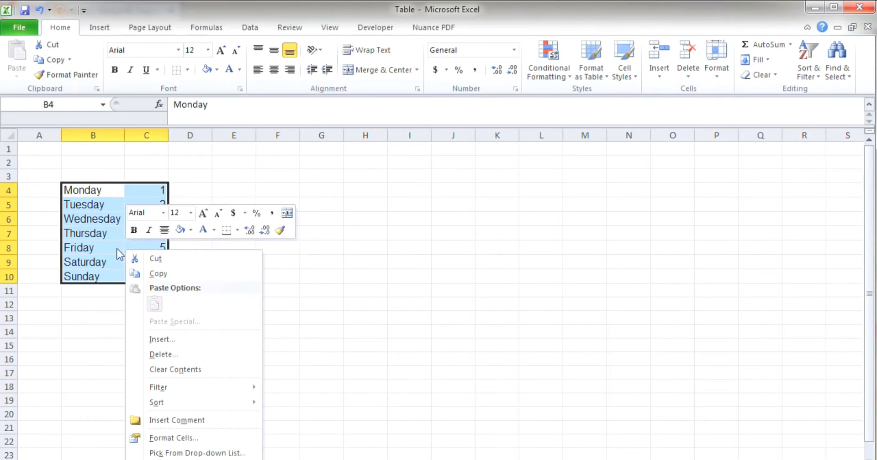
{"action": "left_click", "coordinate": [187, 440]}
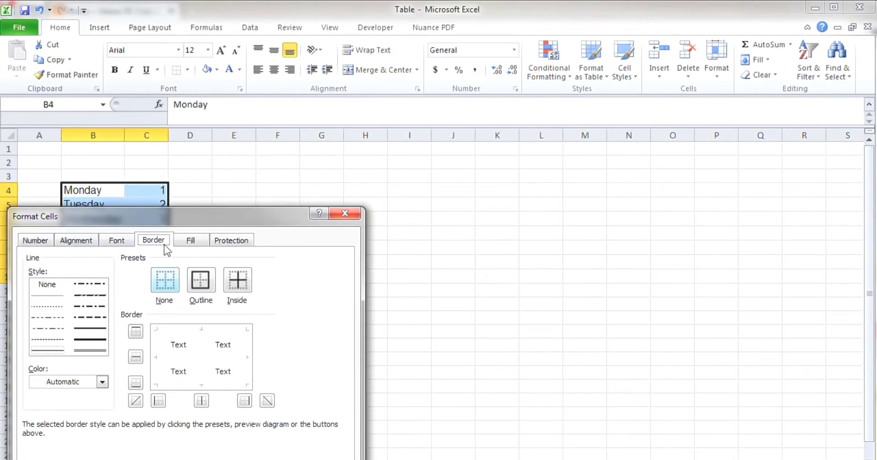
{"action": "left_click_drag", "start_coordinate": [160, 227], "coordinate": [353, 145]}
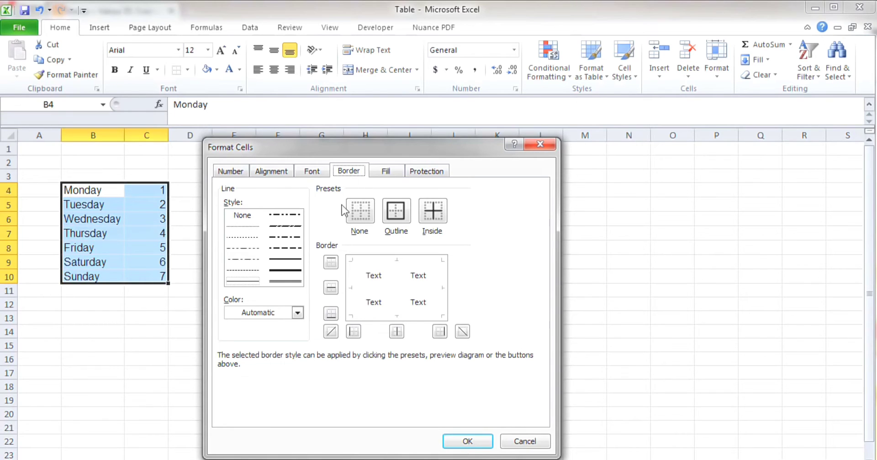
{"action": "left_click", "coordinate": [296, 260]}
{"action": "left_click", "coordinate": [275, 310]}
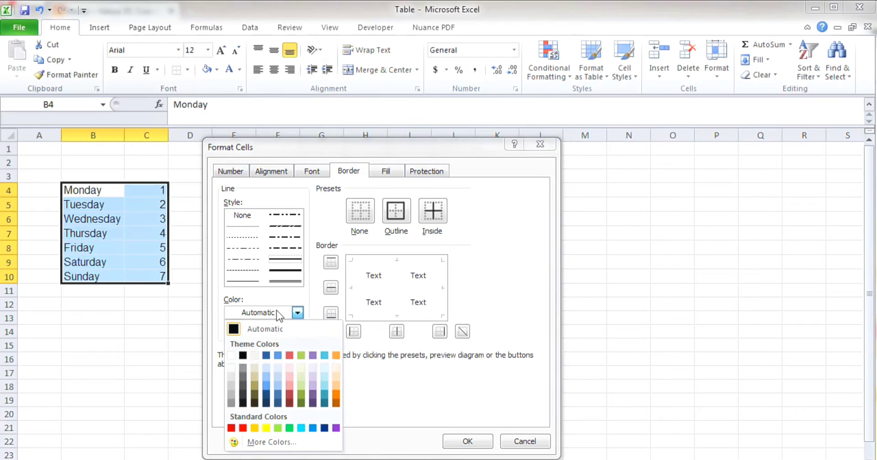
{"action": "left_click", "coordinate": [277, 314]}
{"action": "left_click", "coordinate": [284, 271]}
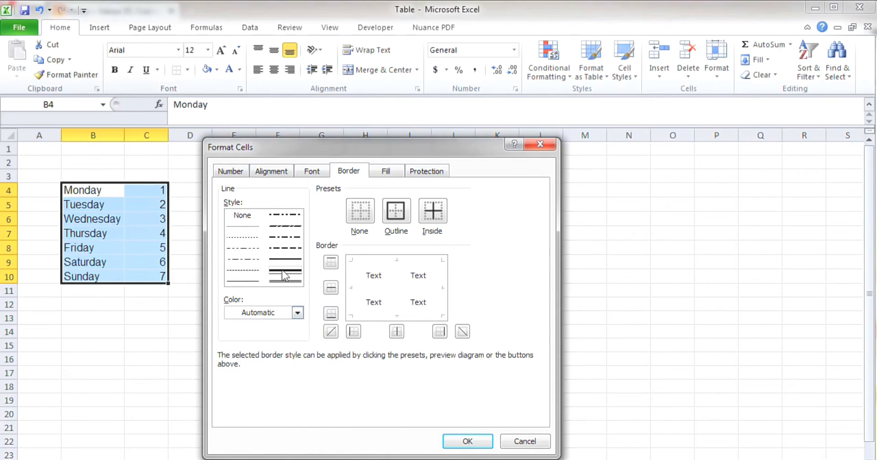
{"action": "left_click", "coordinate": [282, 260]}
Step: Set the border line color to standard dark blue and apply it with the Outline preset
{"action": "left_click", "coordinate": [297, 312]}
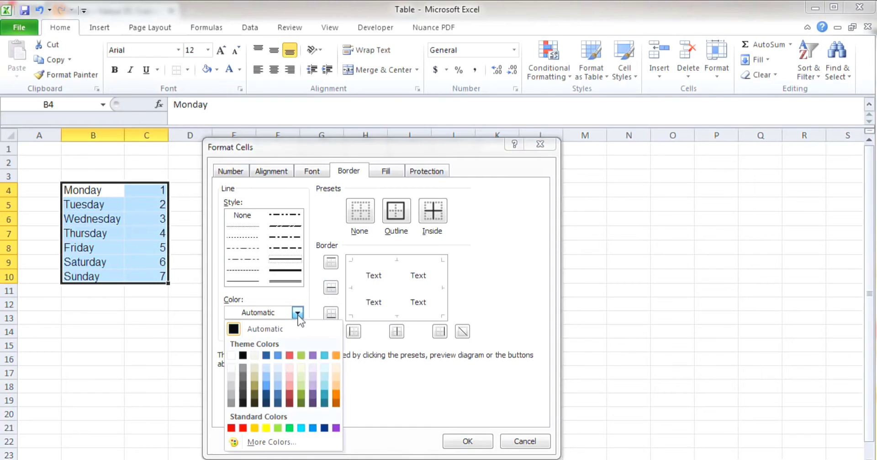
{"action": "left_click", "coordinate": [324, 427]}
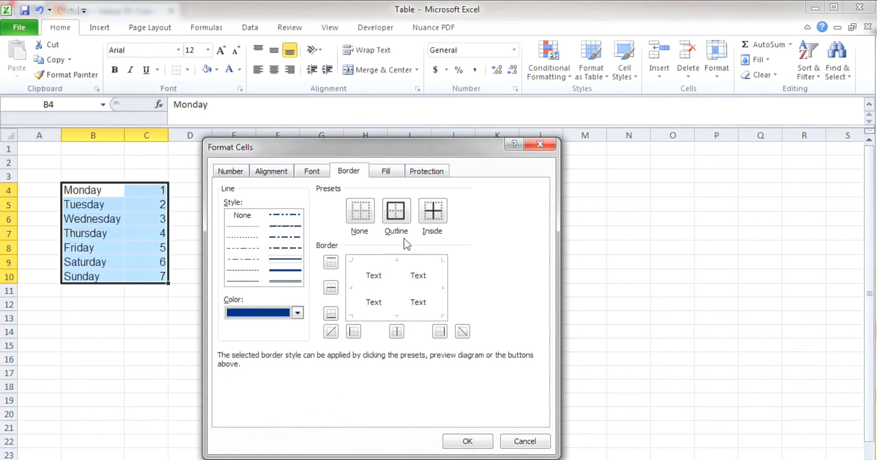
{"action": "left_click", "coordinate": [404, 214]}
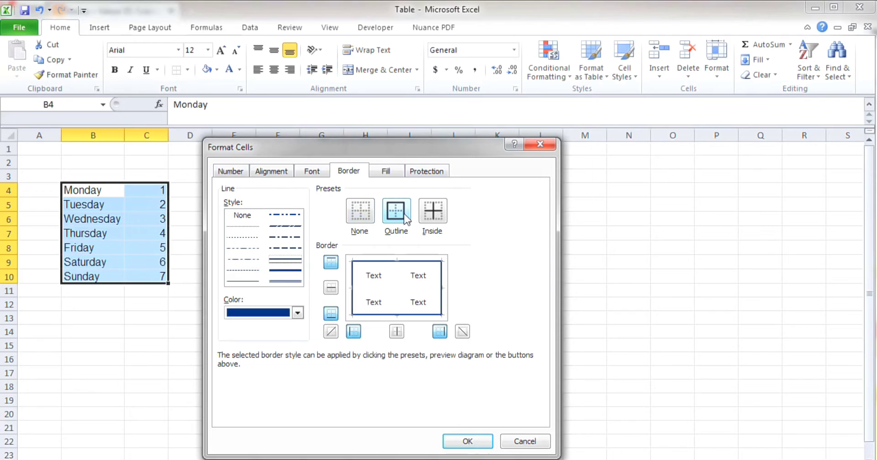
Step: Confirm the dark blue outline border for cells B4:C10 and deselect the weekday table
{"action": "left_click", "coordinate": [475, 442]}
{"action": "left_click", "coordinate": [421, 400]}
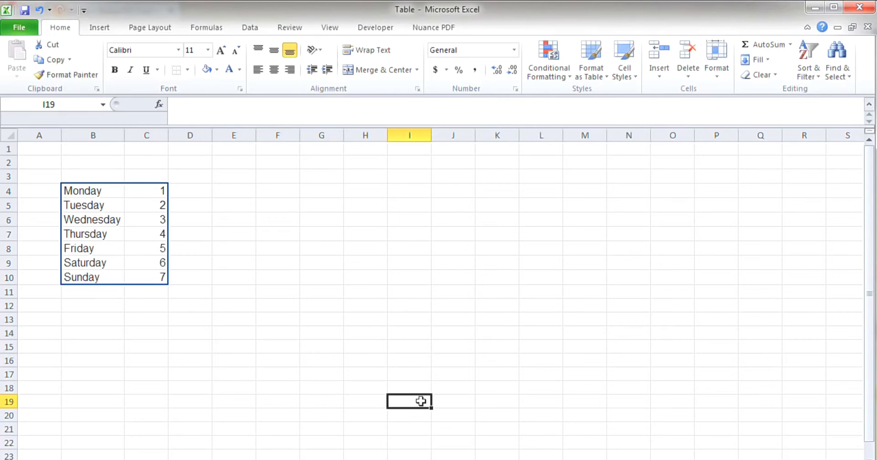
{"action": "left_click", "coordinate": [319, 339]}
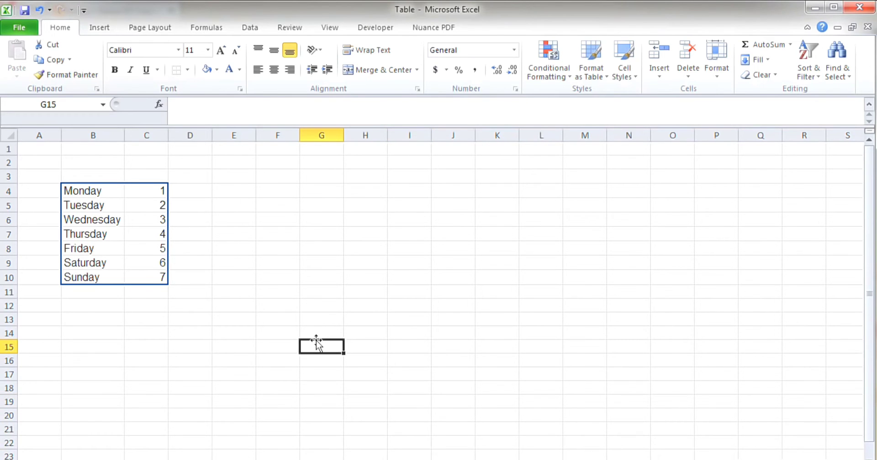
{"action": "left_click", "coordinate": [265, 334]}
Step: Fill the weekday table in cells B4:C10 with light gray and set its text color to white
{"action": "left_click_drag", "start_coordinate": [96, 195], "coordinate": [145, 276]}
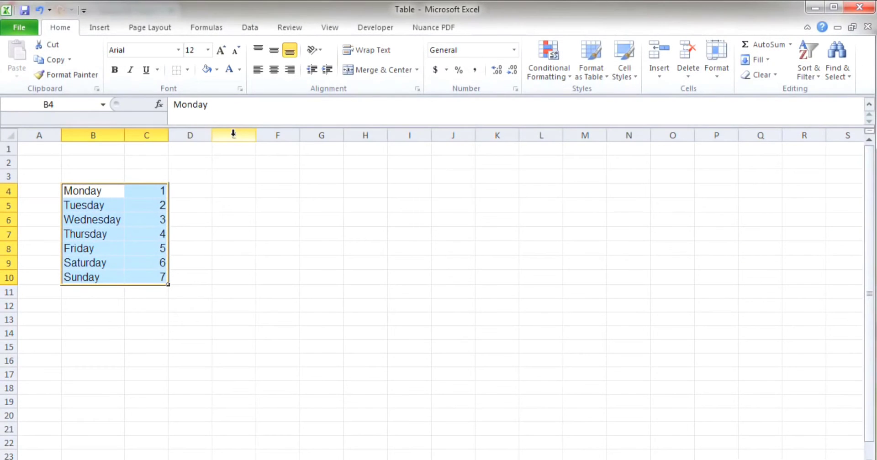
{"action": "left_click", "coordinate": [217, 69]}
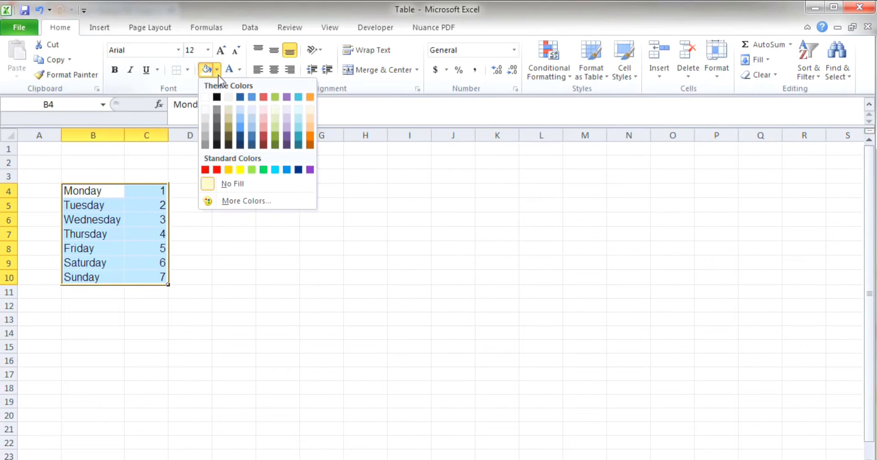
{"action": "left_click", "coordinate": [209, 125]}
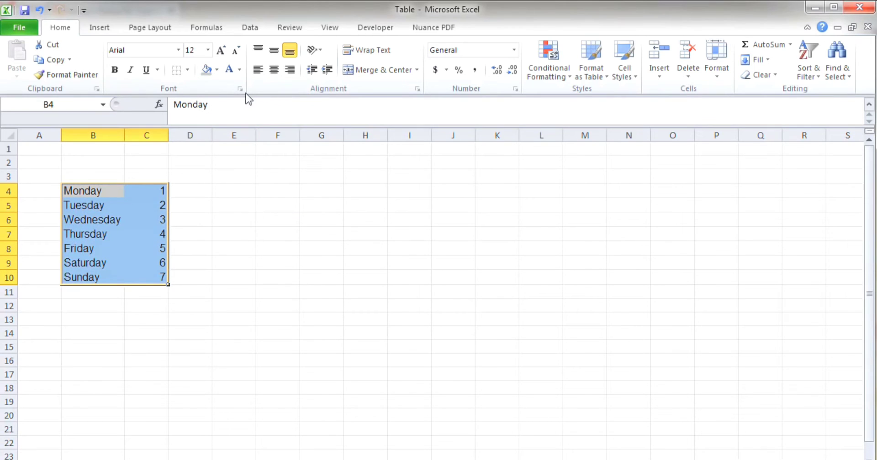
{"action": "left_click", "coordinate": [242, 72]}
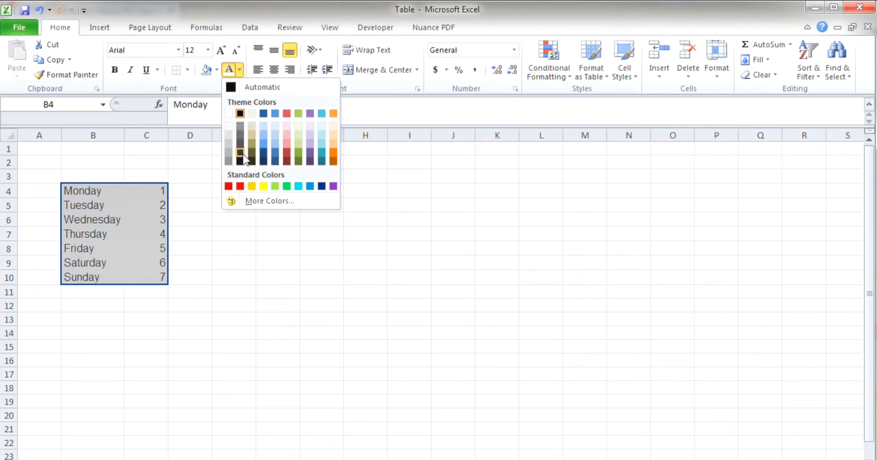
{"action": "left_click", "coordinate": [229, 114]}
{"action": "left_click", "coordinate": [221, 195]}
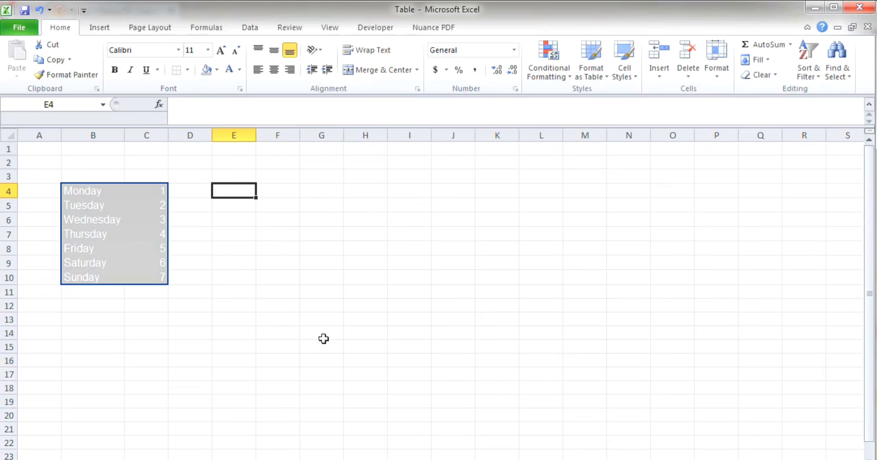
{"action": "left_click", "coordinate": [234, 233]}
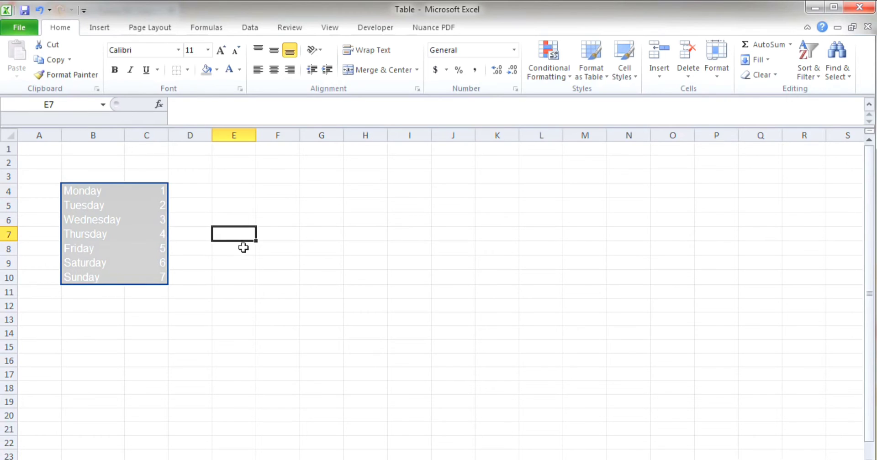
{"action": "left_click", "coordinate": [232, 207]}
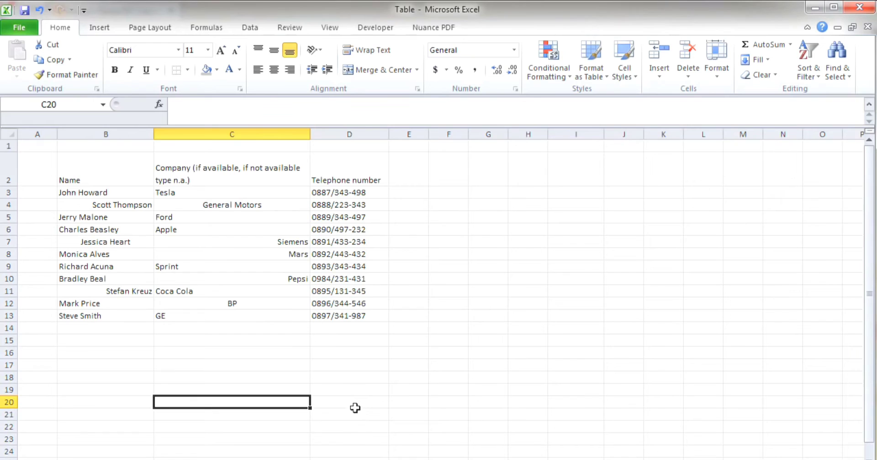
Step: Left-align the Name column of the contact table, cells B2:B13
{"action": "left_click", "coordinate": [353, 392]}
{"action": "left_click", "coordinate": [306, 339]}
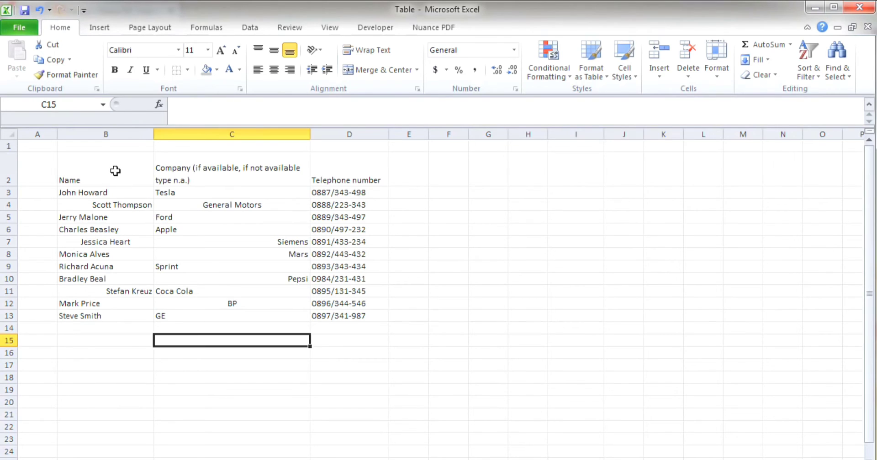
{"action": "left_click_drag", "start_coordinate": [120, 171], "coordinate": [118, 319]}
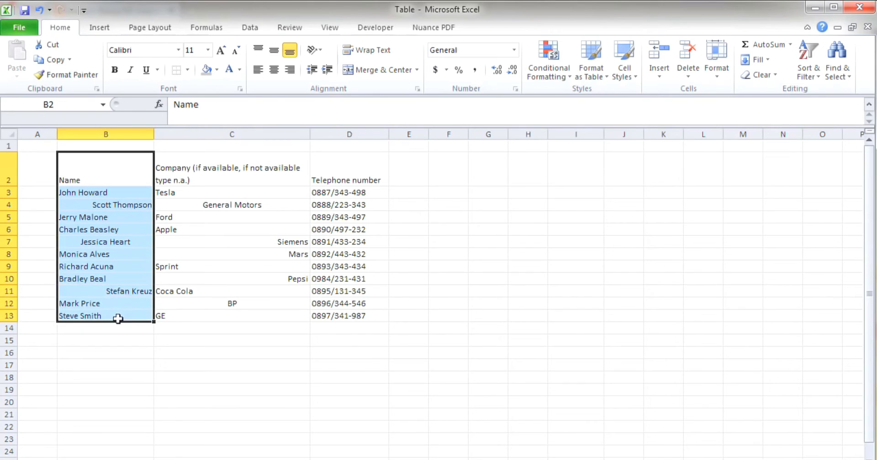
{"action": "left_click", "coordinate": [259, 72]}
{"action": "left_click", "coordinate": [258, 228]}
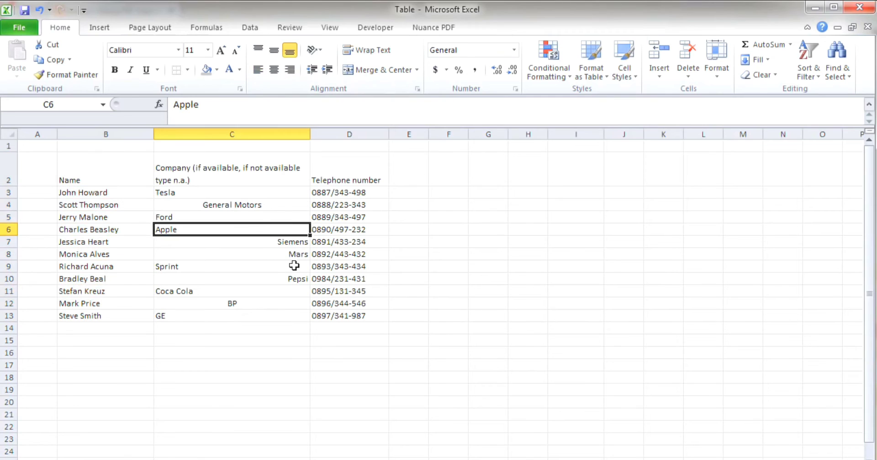
{"action": "left_click", "coordinate": [279, 365]}
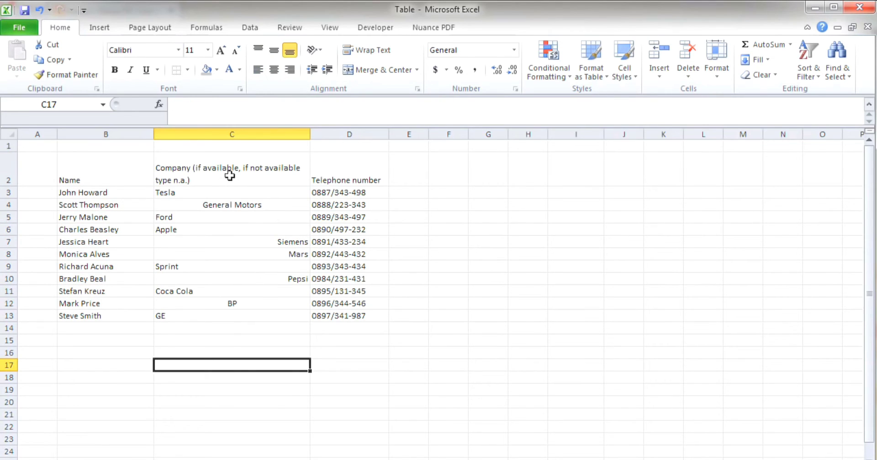
Step: Left-align the Company column of the contact table, cells C2:C13
{"action": "left_click_drag", "start_coordinate": [228, 171], "coordinate": [237, 315]}
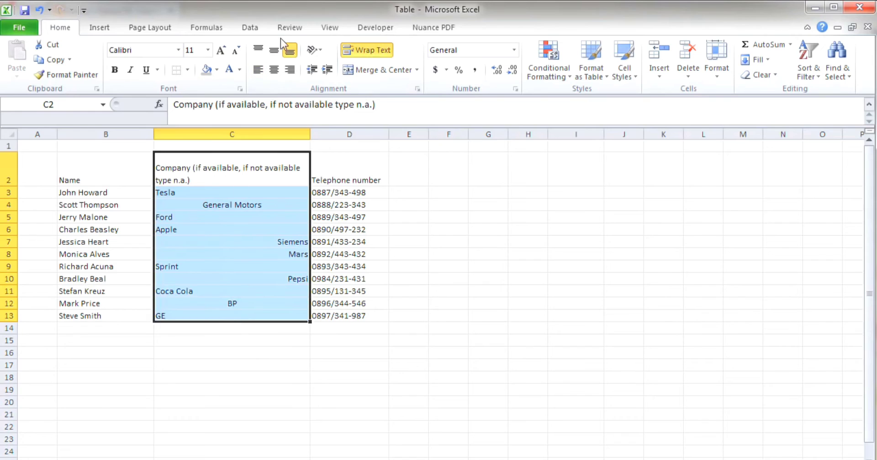
{"action": "left_click", "coordinate": [262, 69]}
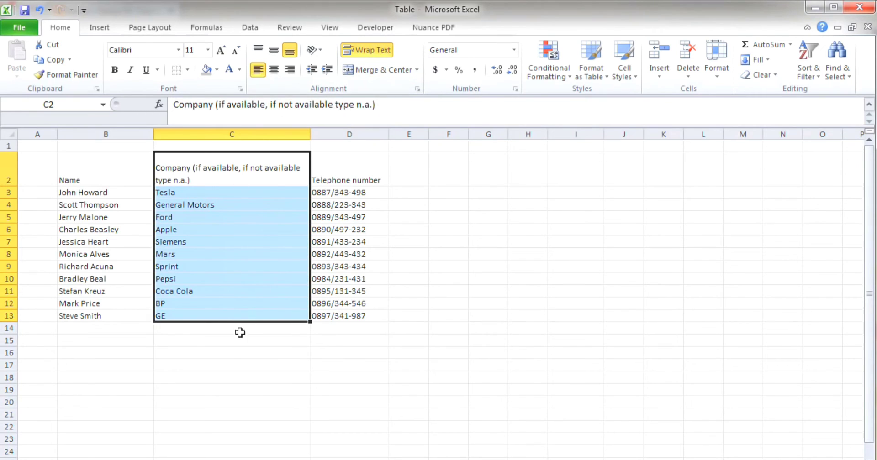
{"action": "left_click", "coordinate": [237, 351]}
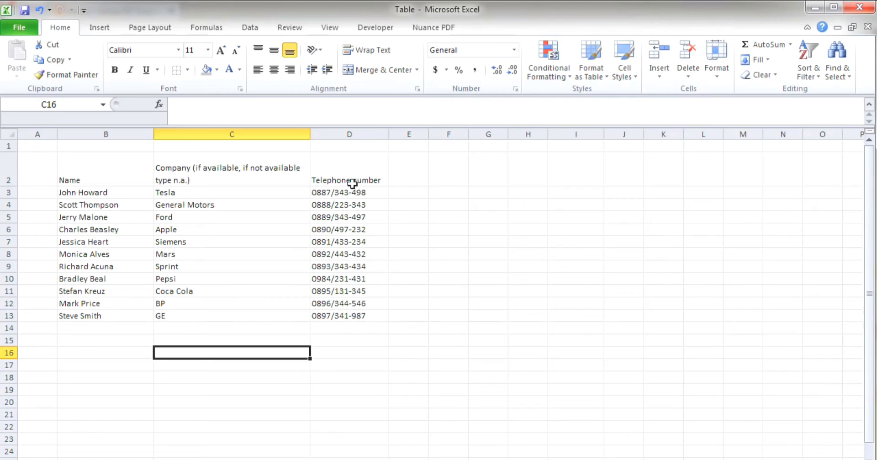
Step: Right-align the Telephone number column of the contact table, cells D2:D13
{"action": "left_click_drag", "start_coordinate": [344, 170], "coordinate": [347, 314]}
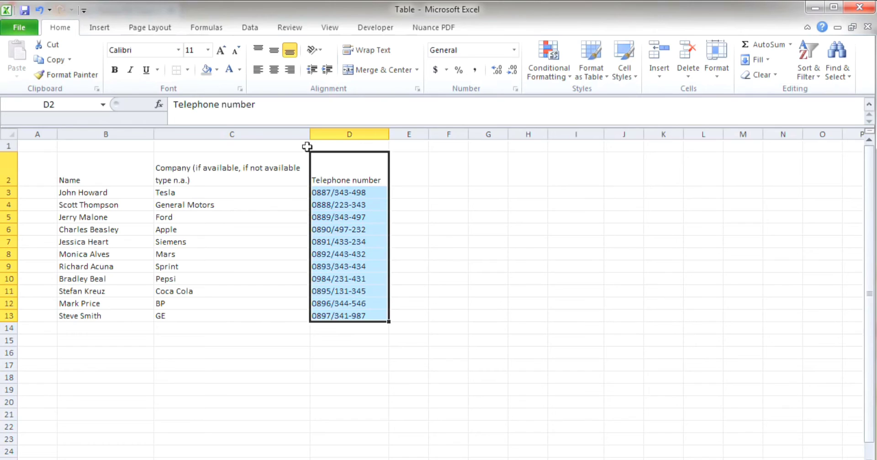
{"action": "left_click", "coordinate": [289, 70]}
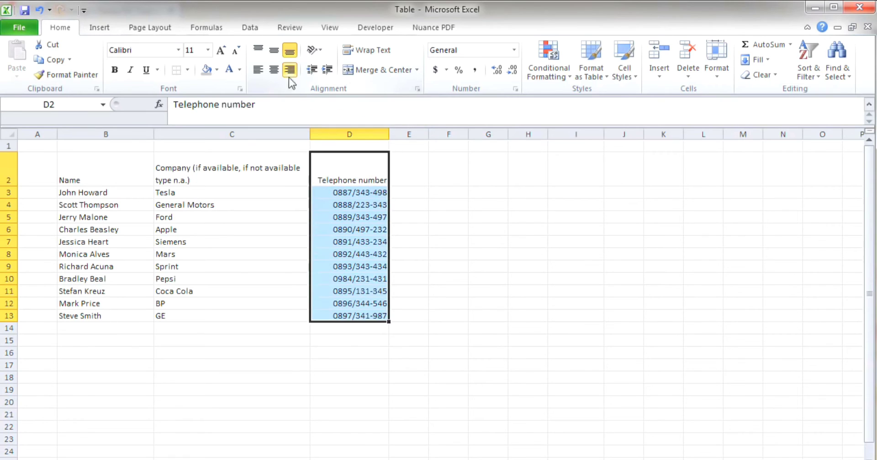
{"action": "left_click", "coordinate": [267, 268]}
{"action": "left_click", "coordinate": [259, 351]}
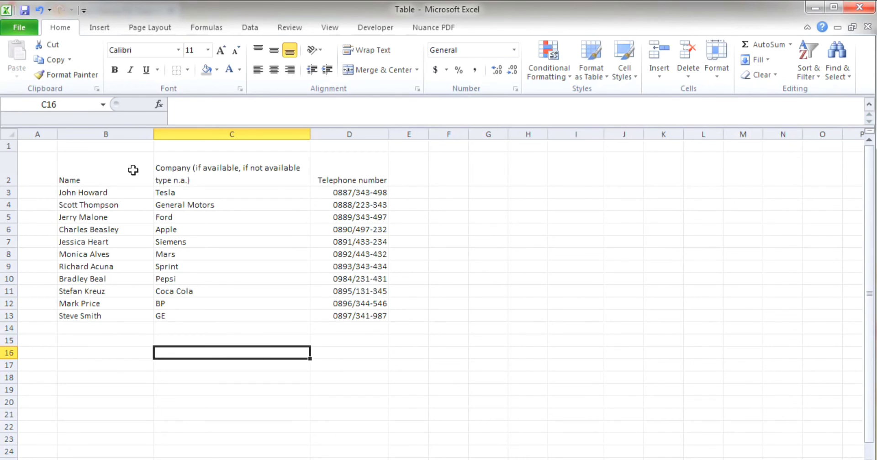
Step: Top-align the header cells B2:D2 and auto-fit the height of row 2 to its text
{"action": "left_click_drag", "start_coordinate": [132, 171], "coordinate": [317, 178]}
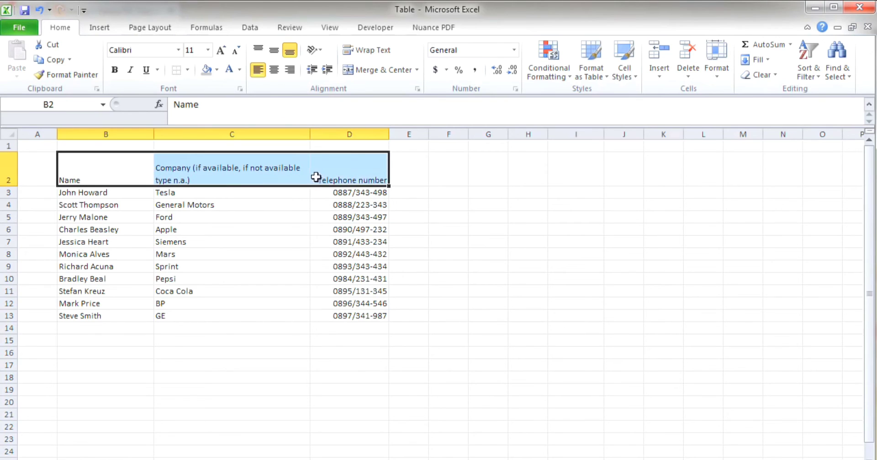
{"action": "left_click", "coordinate": [258, 51]}
{"action": "left_click", "coordinate": [231, 215]}
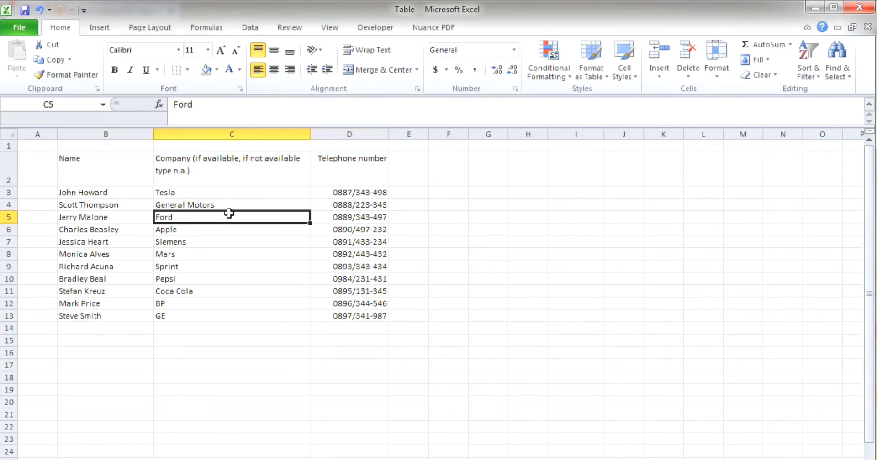
{"action": "double_click", "coordinate": [14, 186]}
{"action": "left_click", "coordinate": [137, 296]}
{"action": "left_click", "coordinate": [160, 344]}
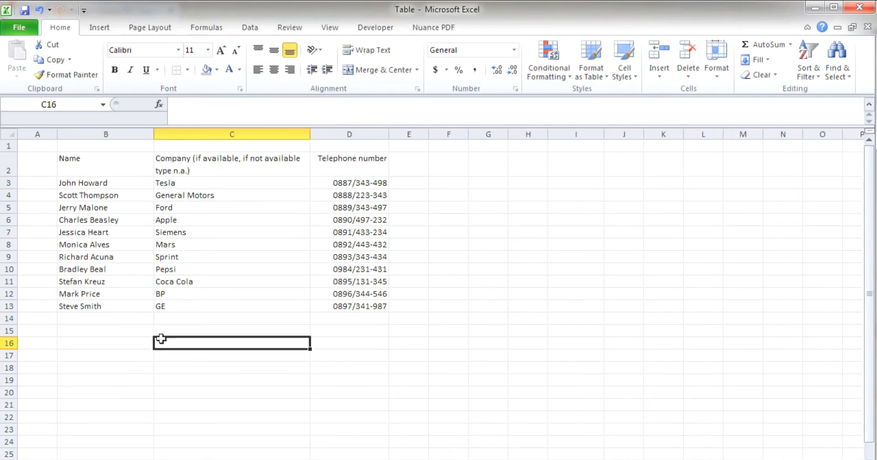
Step: Fill the whole contact table in cells B2:D13 with white to hide its gridlines
{"action": "left_click", "coordinate": [114, 163]}
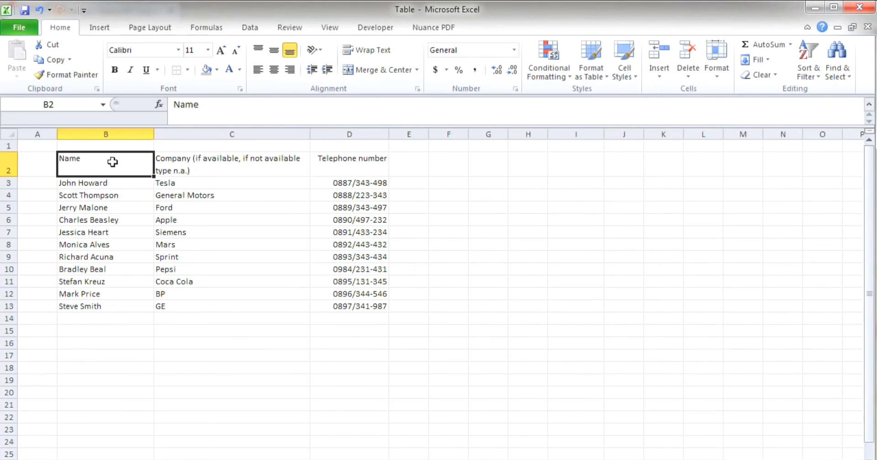
{"action": "left_click_drag", "start_coordinate": [115, 165], "coordinate": [340, 304]}
{"action": "left_click", "coordinate": [217, 73]}
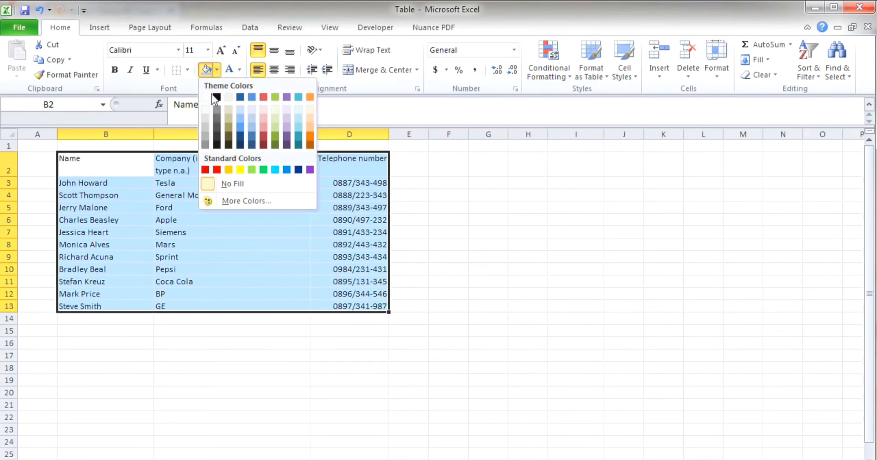
{"action": "key", "text": "Escape"}
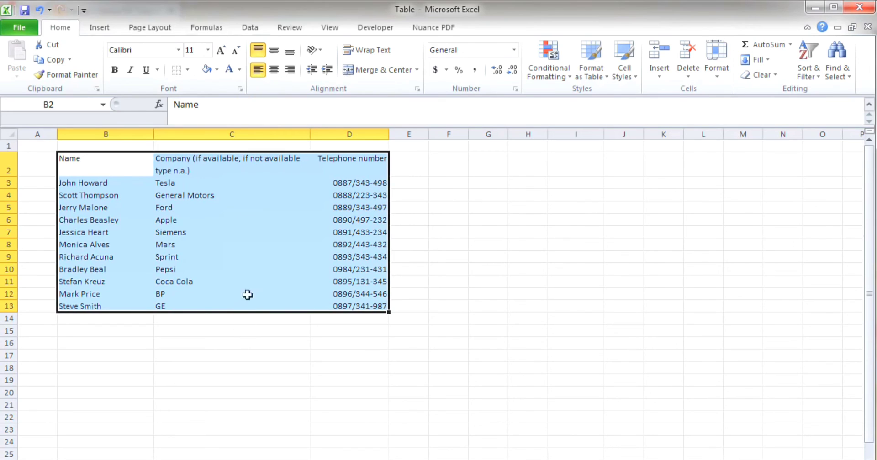
{"action": "left_click", "coordinate": [218, 70]}
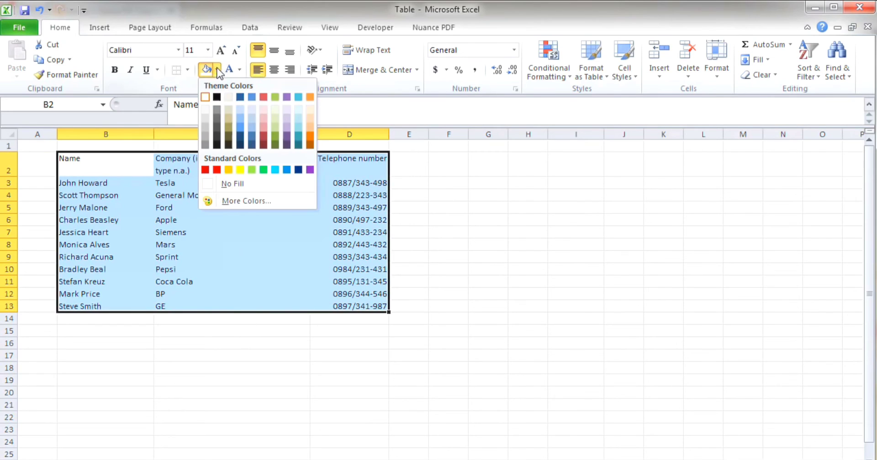
{"action": "left_click", "coordinate": [205, 97]}
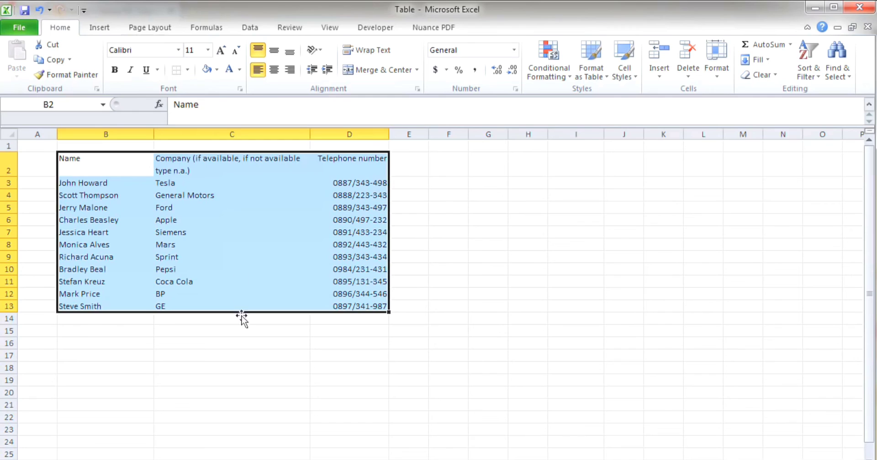
{"action": "left_click", "coordinate": [236, 327]}
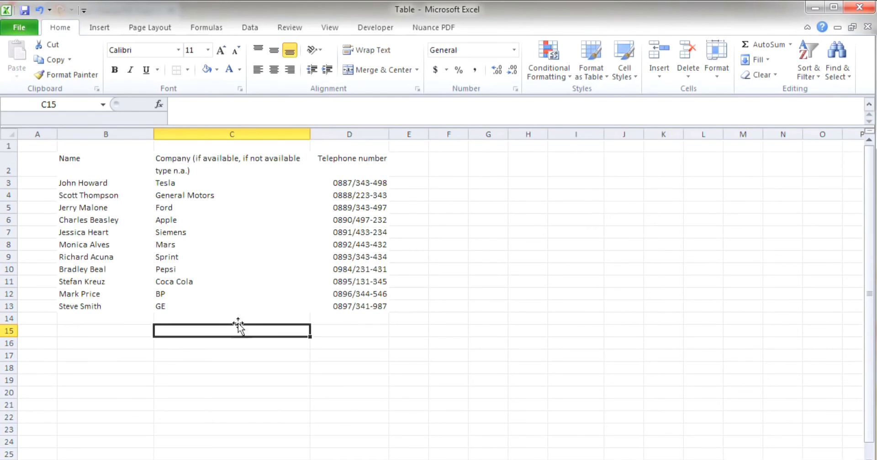
Step: Set the text of header cells B2:D2 to standard dark blue and make it bold
{"action": "left_click_drag", "start_coordinate": [115, 166], "coordinate": [322, 158]}
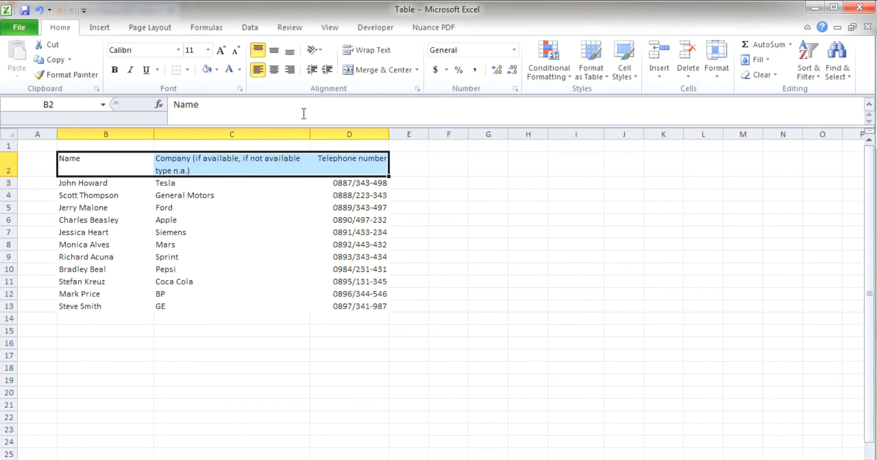
{"action": "left_click", "coordinate": [239, 69]}
{"action": "left_click", "coordinate": [320, 186]}
{"action": "key", "text": "ctrl+b"}
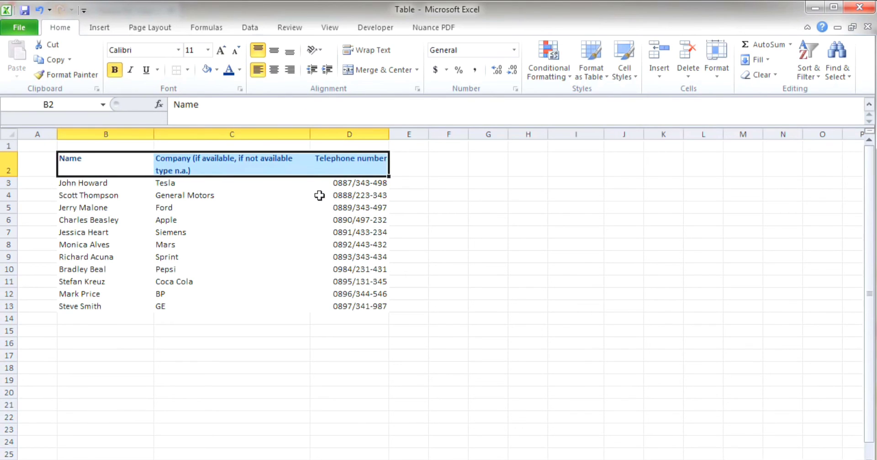
{"action": "left_click", "coordinate": [316, 224]}
Step: Add a medium solid dark blue bottom border to header cells B2:D2 through the Format Cells border settings
{"action": "left_click_drag", "start_coordinate": [126, 165], "coordinate": [320, 157]}
{"action": "right_click", "coordinate": [290, 167]}
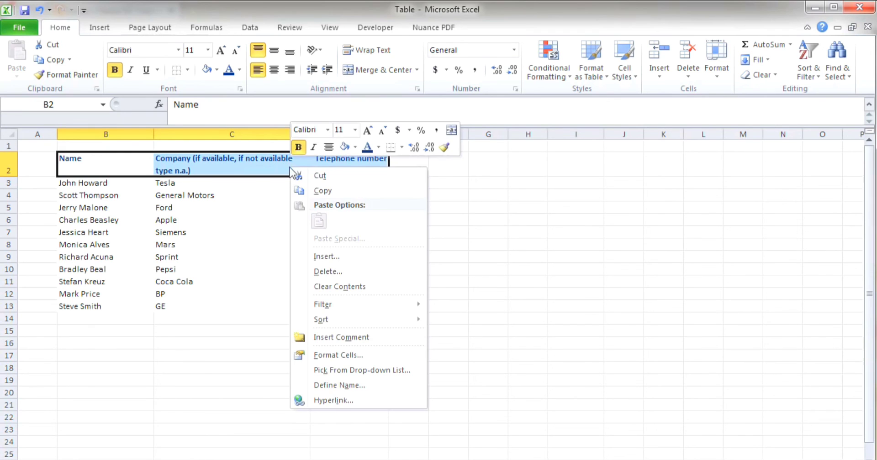
{"action": "left_click", "coordinate": [358, 357]}
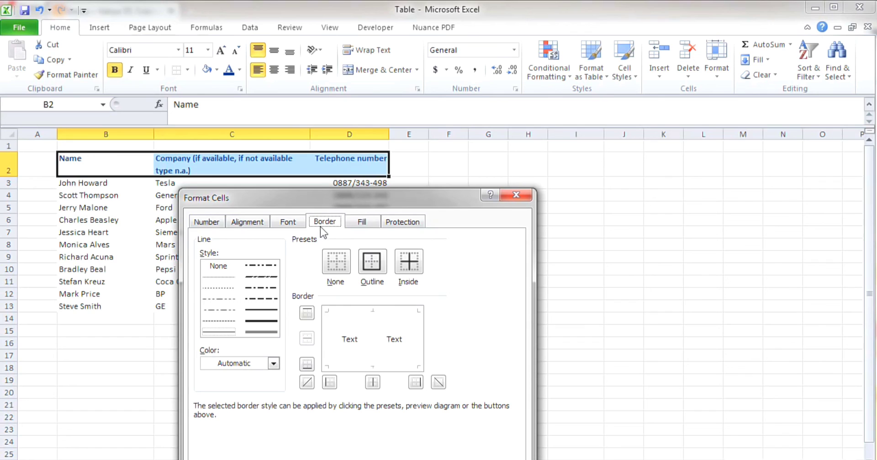
{"action": "left_click", "coordinate": [274, 311]}
{"action": "left_click", "coordinate": [274, 364]}
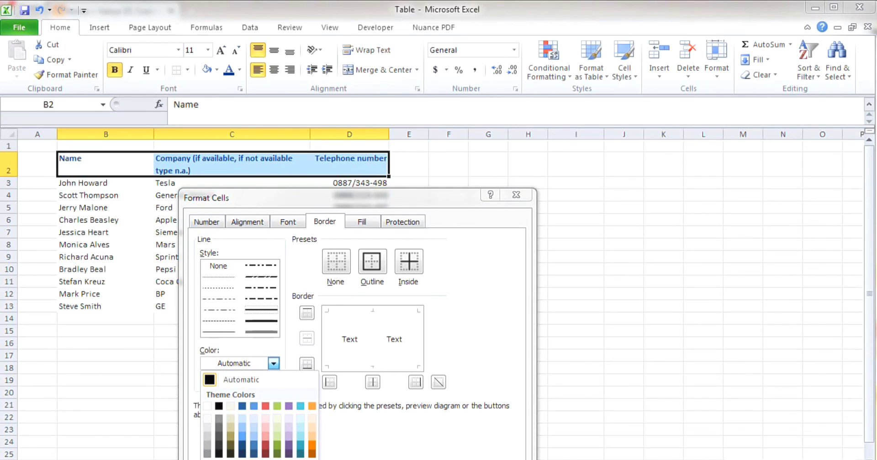
{"action": "left_click", "coordinate": [301, 449]}
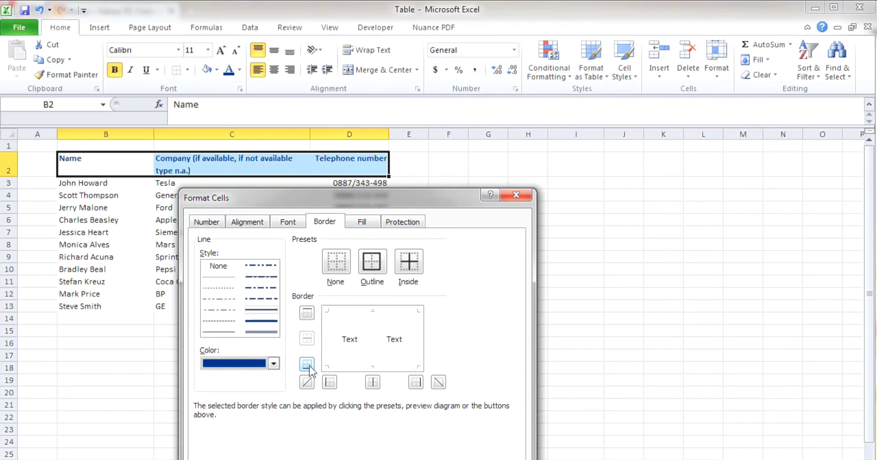
{"action": "left_click", "coordinate": [308, 366]}
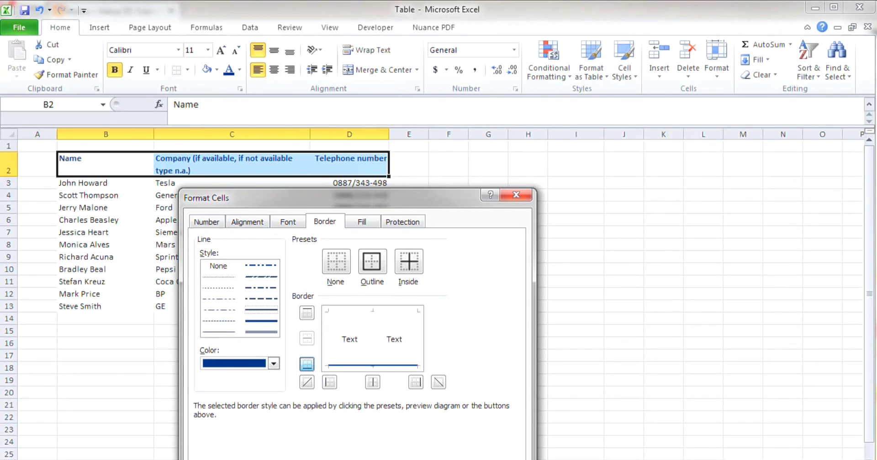
{"action": "key", "text": "Return"}
{"action": "left_click", "coordinate": [453, 385]}
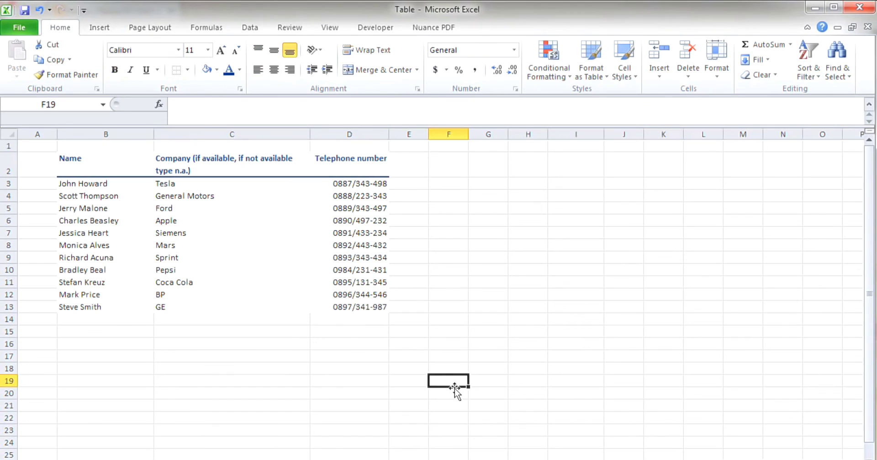